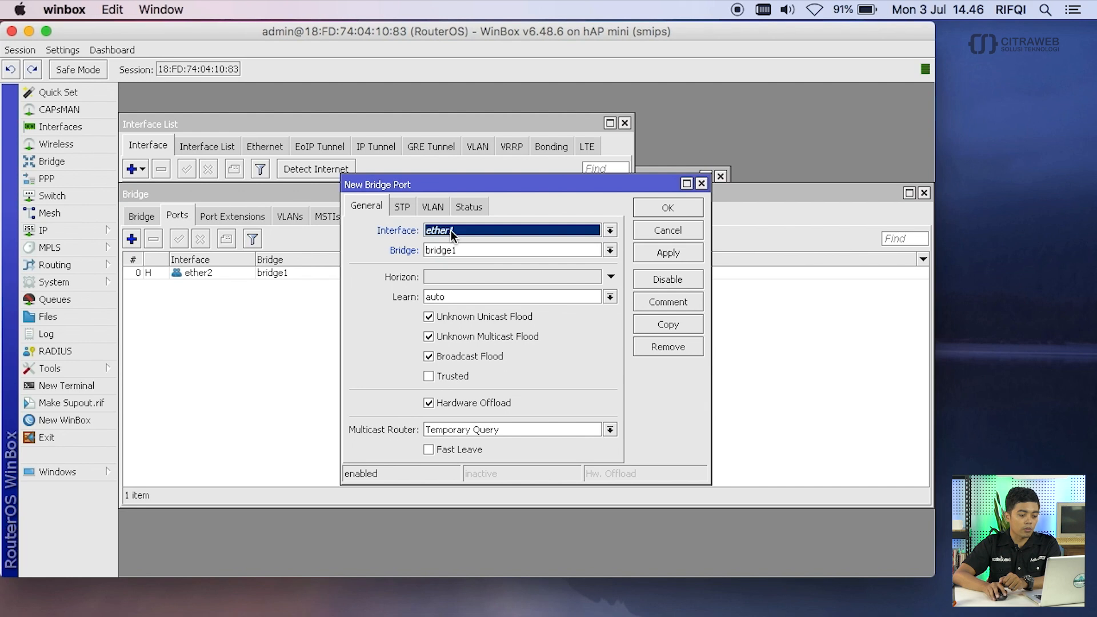
Add the wlan1 interface as a port of bridge1
left_click(506, 262)
left_click(665, 209)
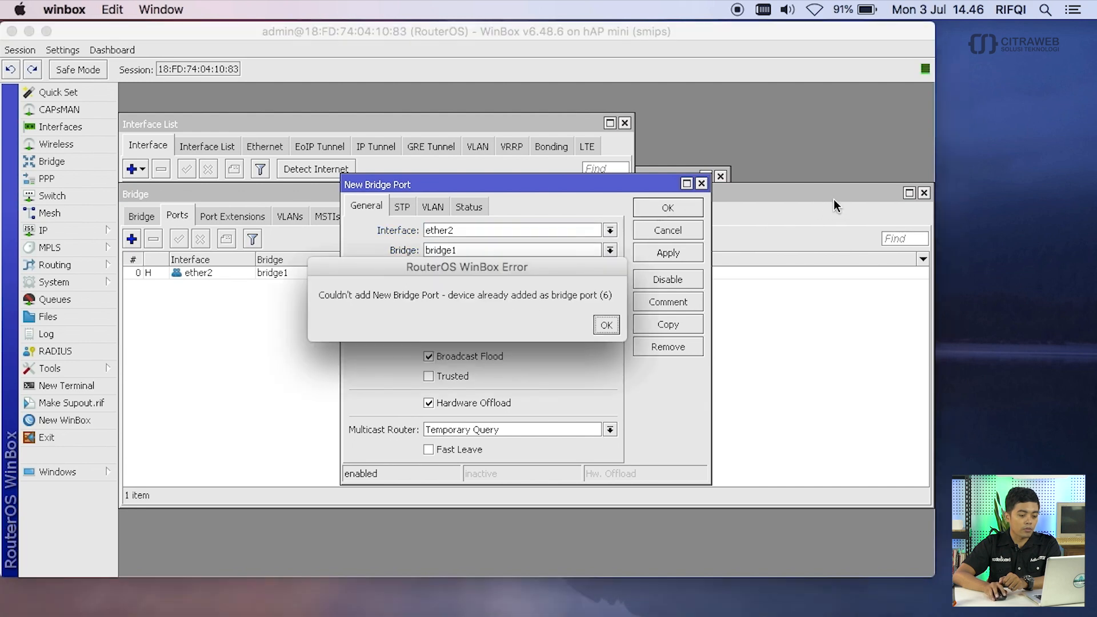
left_click(606, 319)
left_click(548, 230)
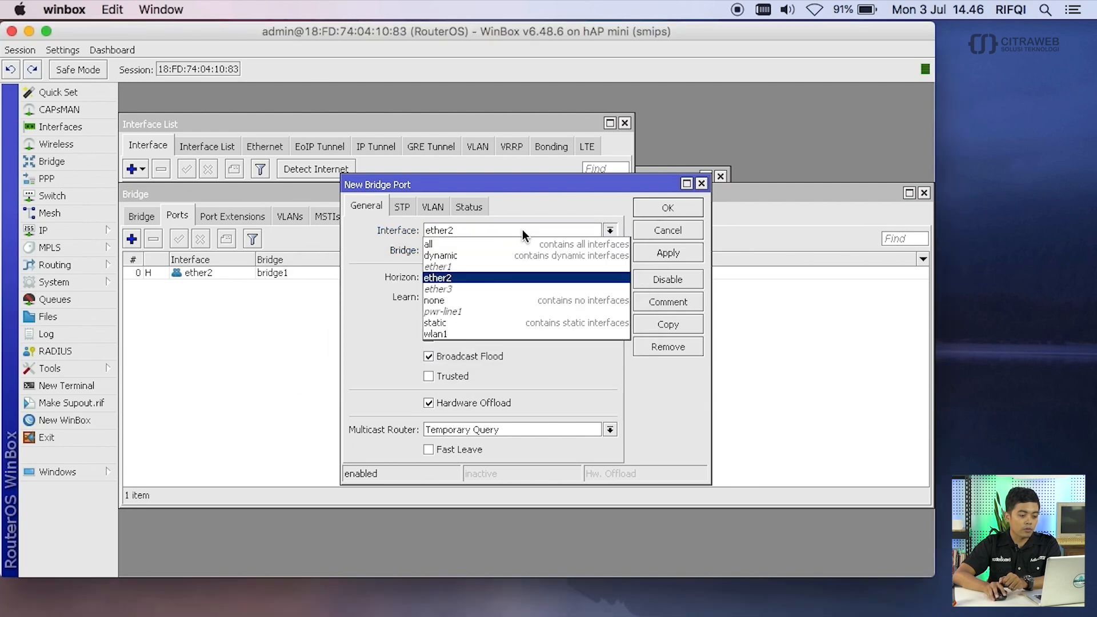
left_click(490, 333)
left_click(662, 208)
Create a DHCP client on bridge1, then widen the client list's IP Address column to show the full address
left_click_drag(851, 193, 832, 249)
left_click_drag(642, 184, 763, 184)
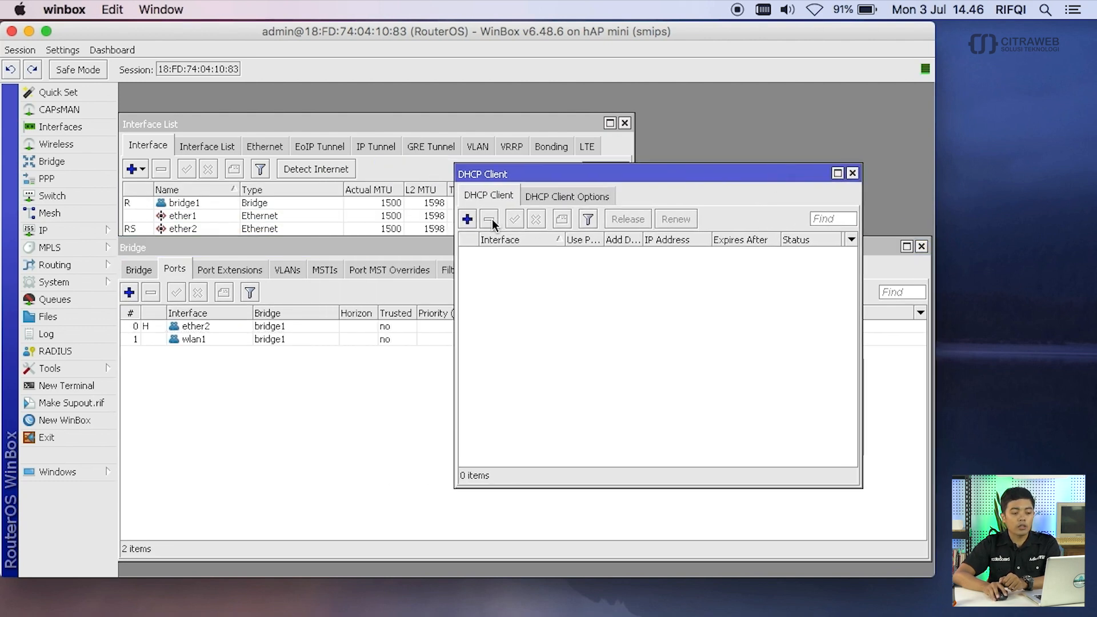
left_click(469, 219)
left_click(563, 250)
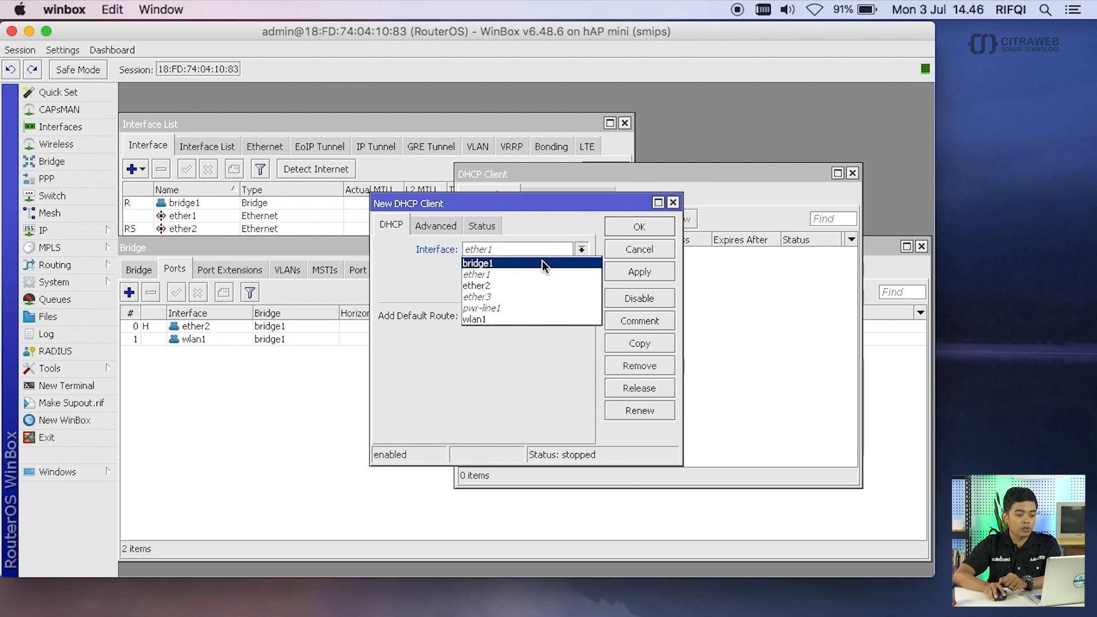
left_click(543, 261)
left_click(648, 266)
left_click(639, 227)
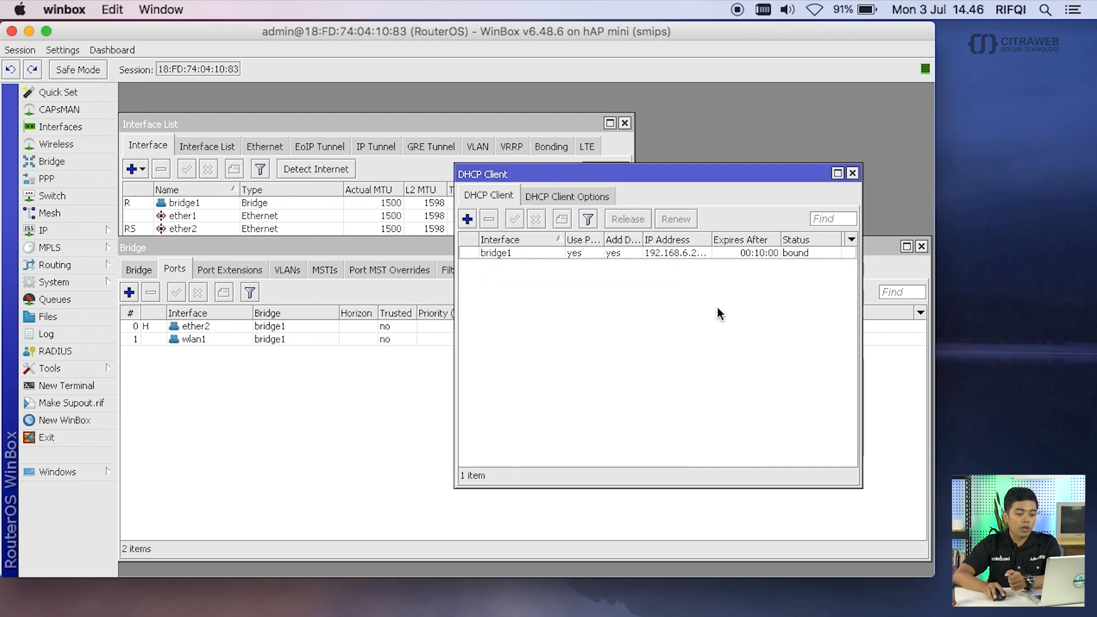
left_click_drag(712, 240, 741, 240)
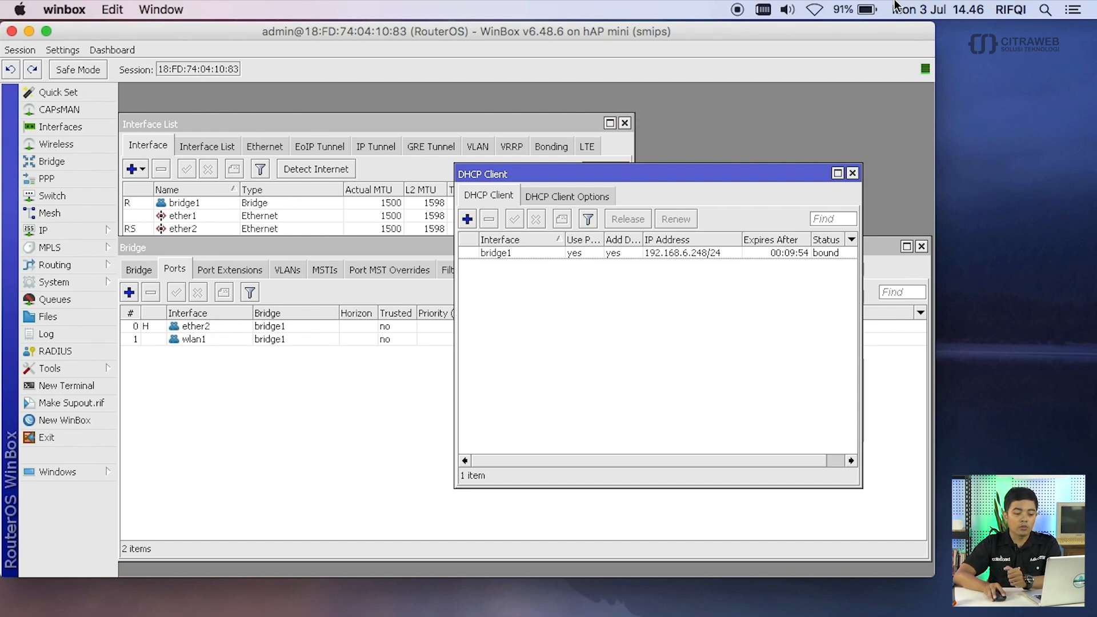
In the macOS Network preferences, set the Ethernet connection's IPv4 configuration to Using DHCP
left_click(814, 10)
left_click(826, 74)
left_click(566, 172)
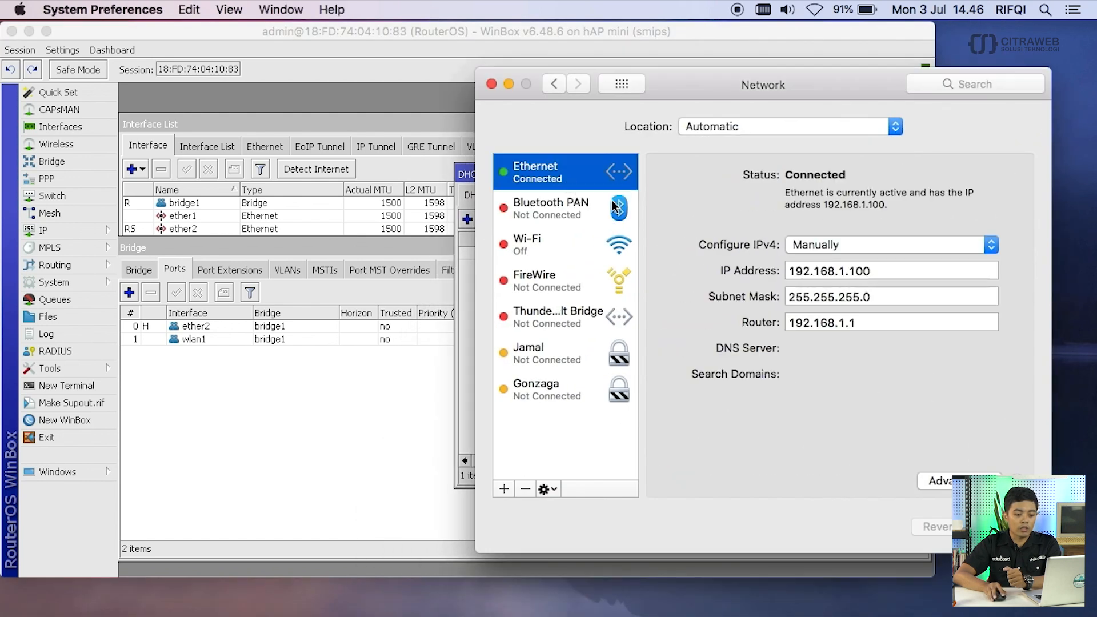
left_click(853, 245)
left_click(841, 199)
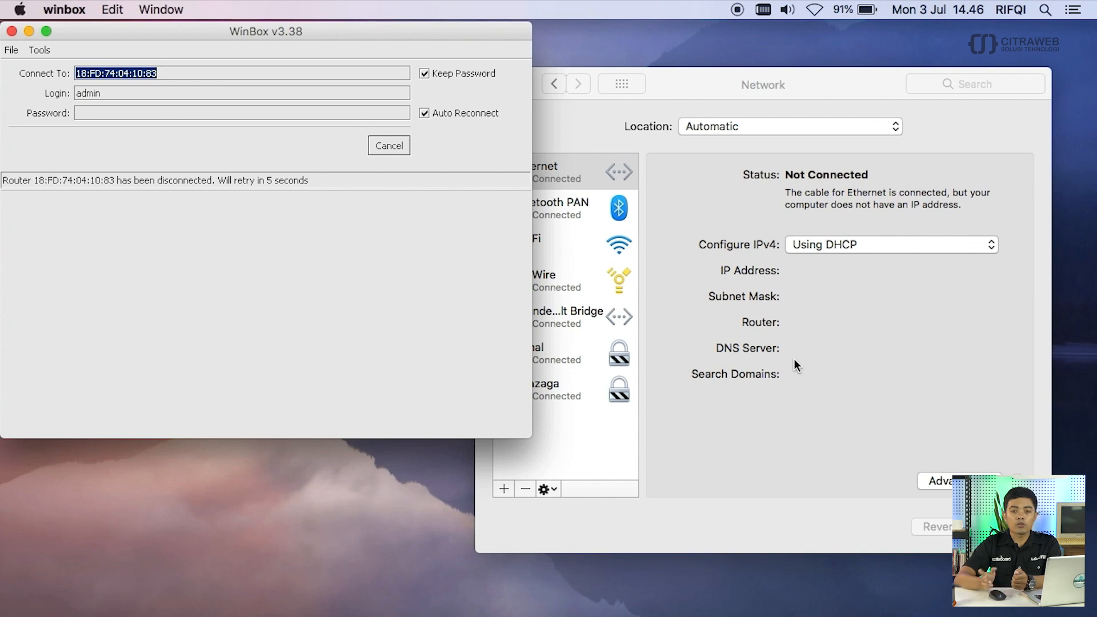
left_click(794, 358)
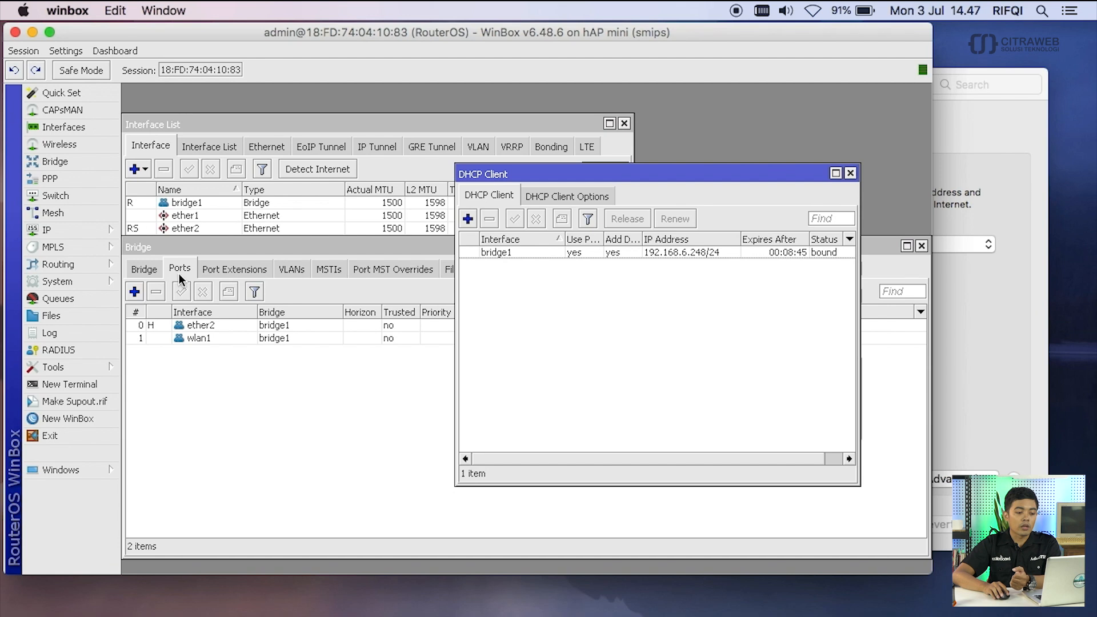
In WinBox, change the wireless mode of wlan1 to station bridge and apply it
left_click_drag(177, 247, 248, 104)
double_click(168, 267)
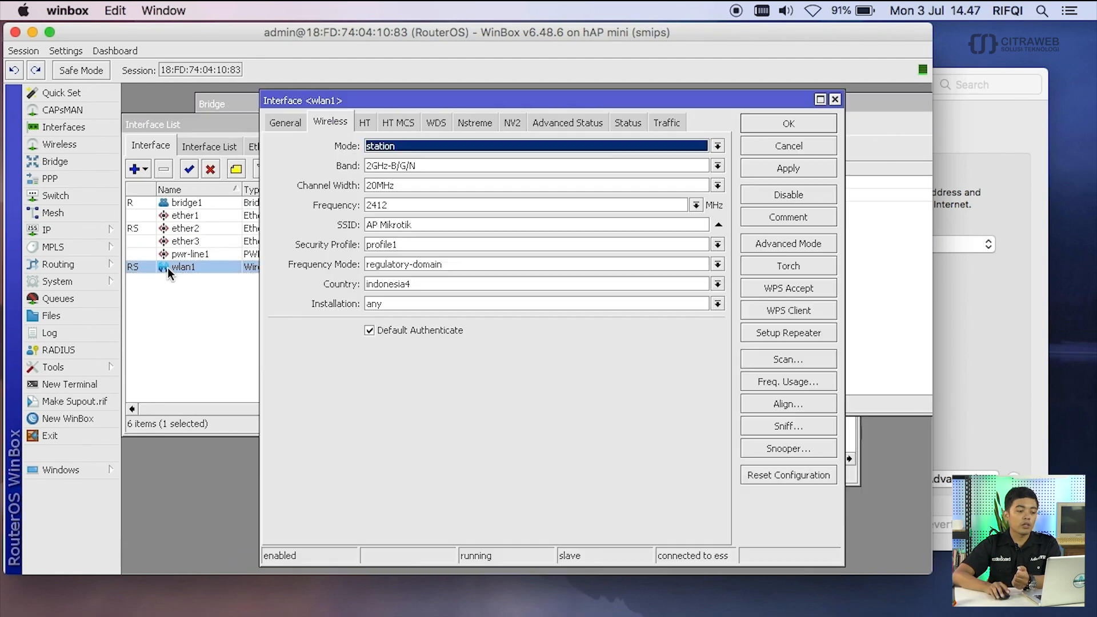
left_click(397, 150)
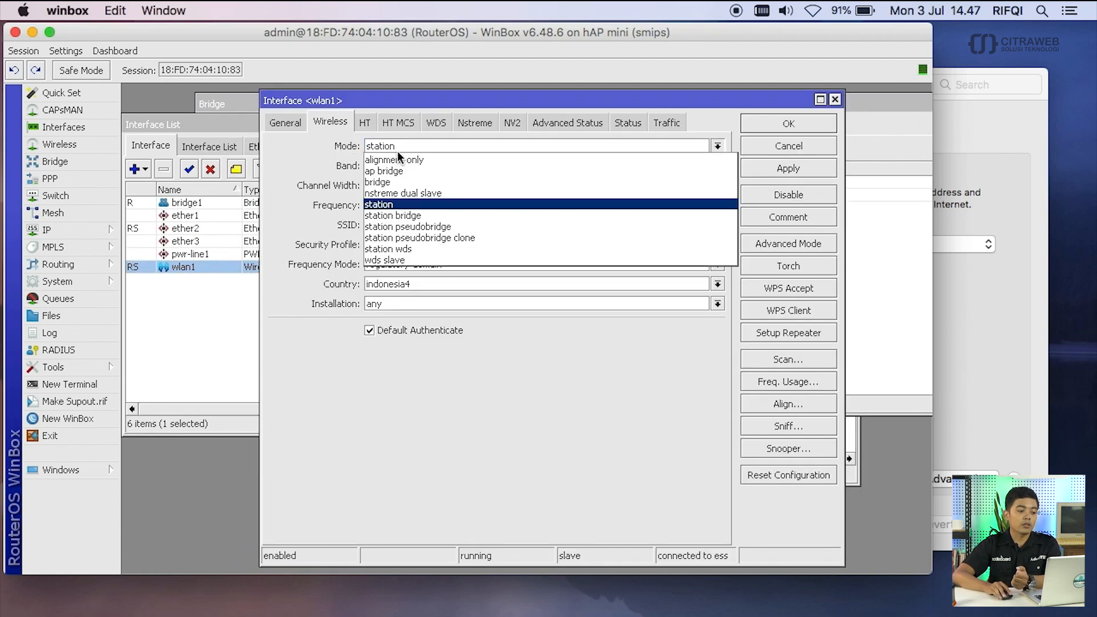
left_click(406, 215)
left_click(777, 170)
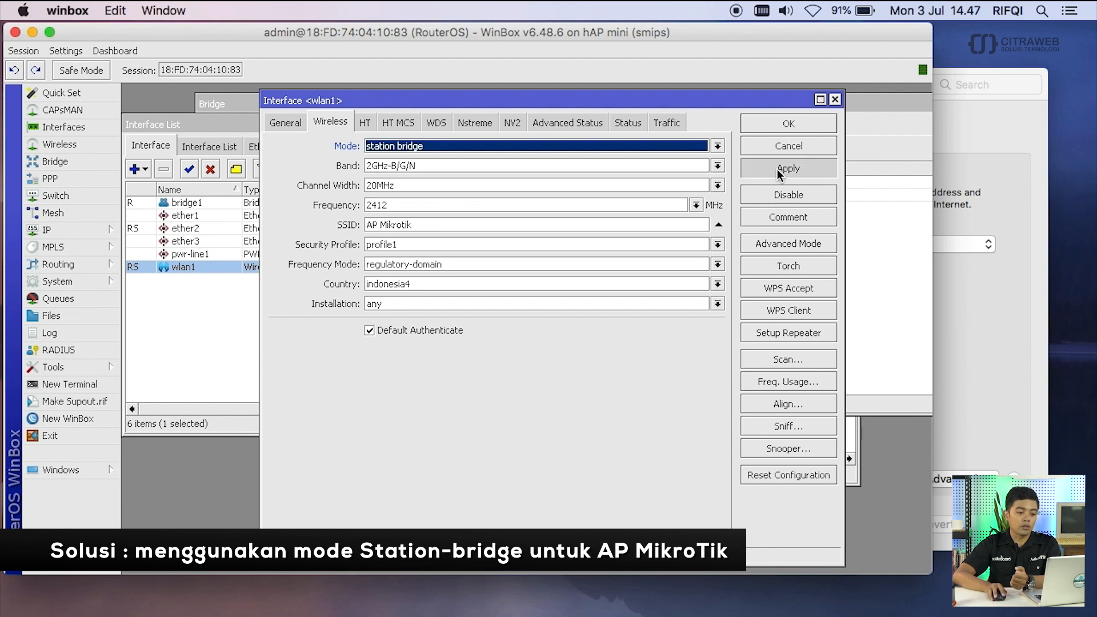
left_click_drag(472, 101, 388, 113)
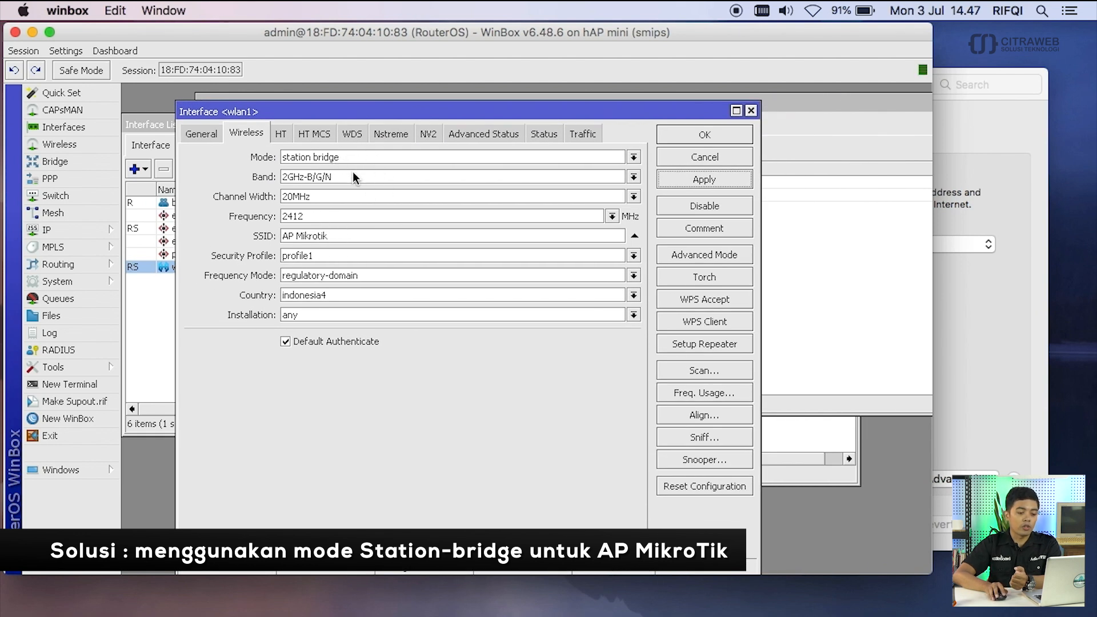
In the macOS Network preferences, renew the DHCP lease in the Ethernet connection's advanced TCP/IP settings
left_click(959, 326)
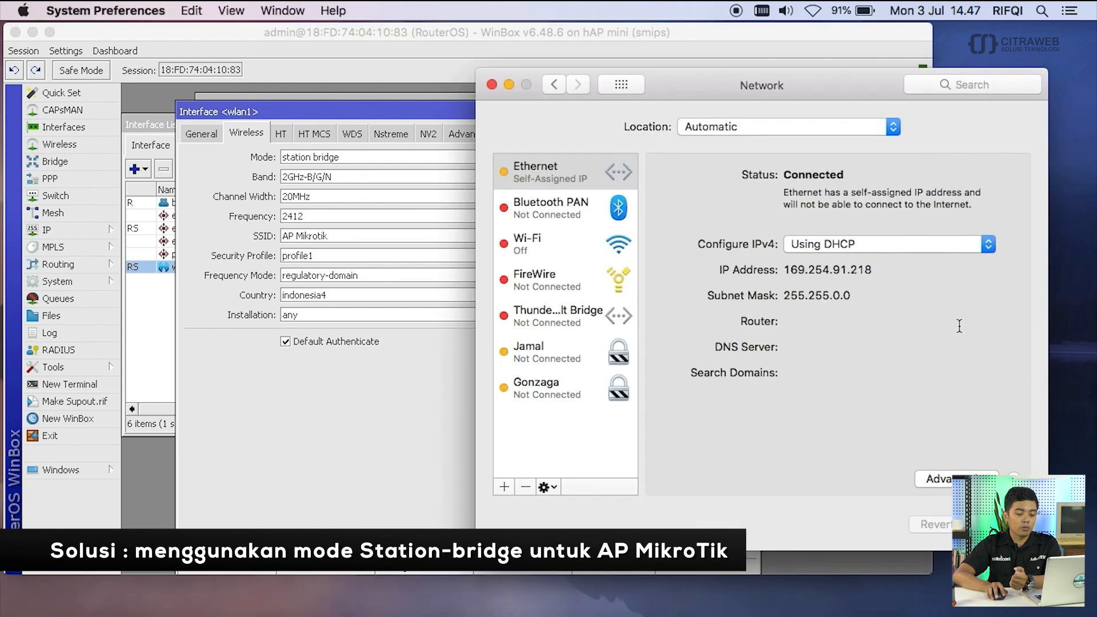
left_click(945, 477)
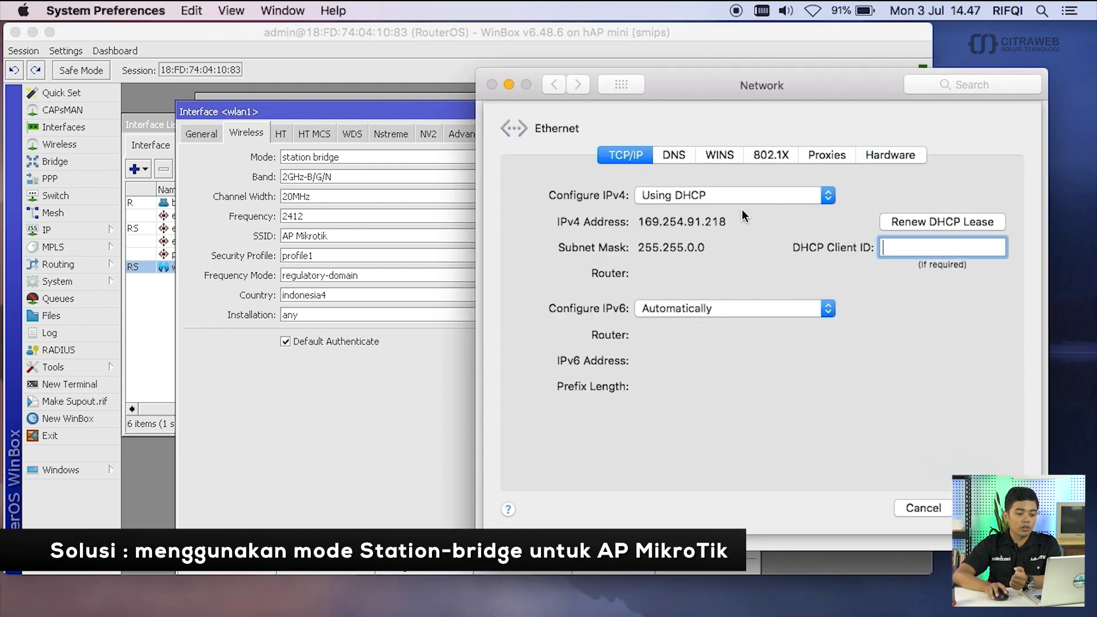
left_click(920, 223)
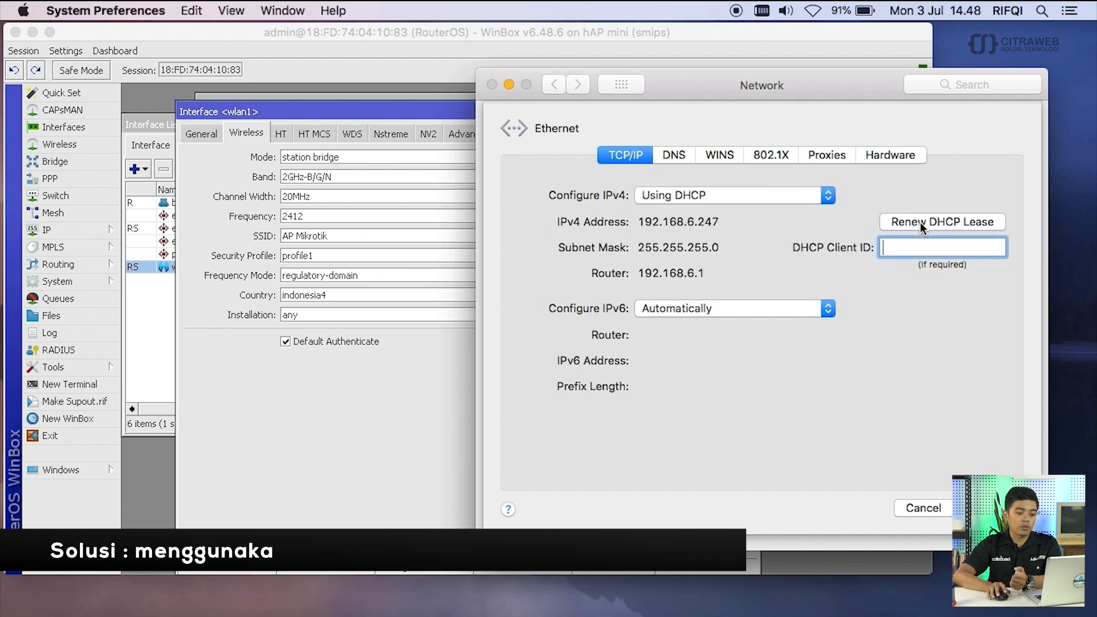
left_click(919, 221)
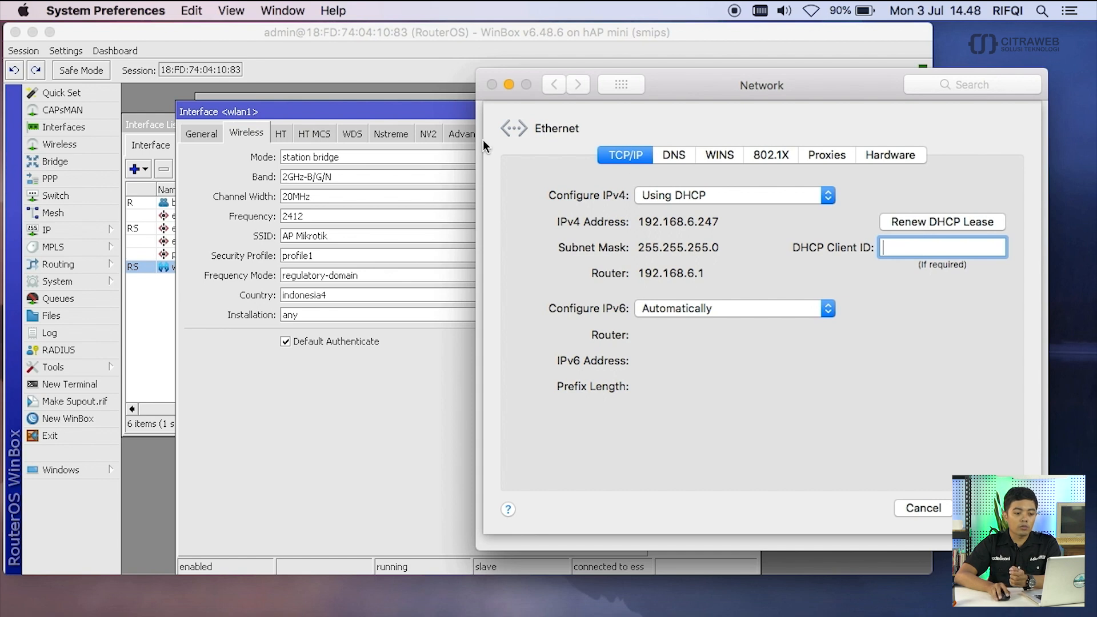
Return to WinBox and close the wlan1 interface settings
left_click(451, 115)
left_click(750, 111)
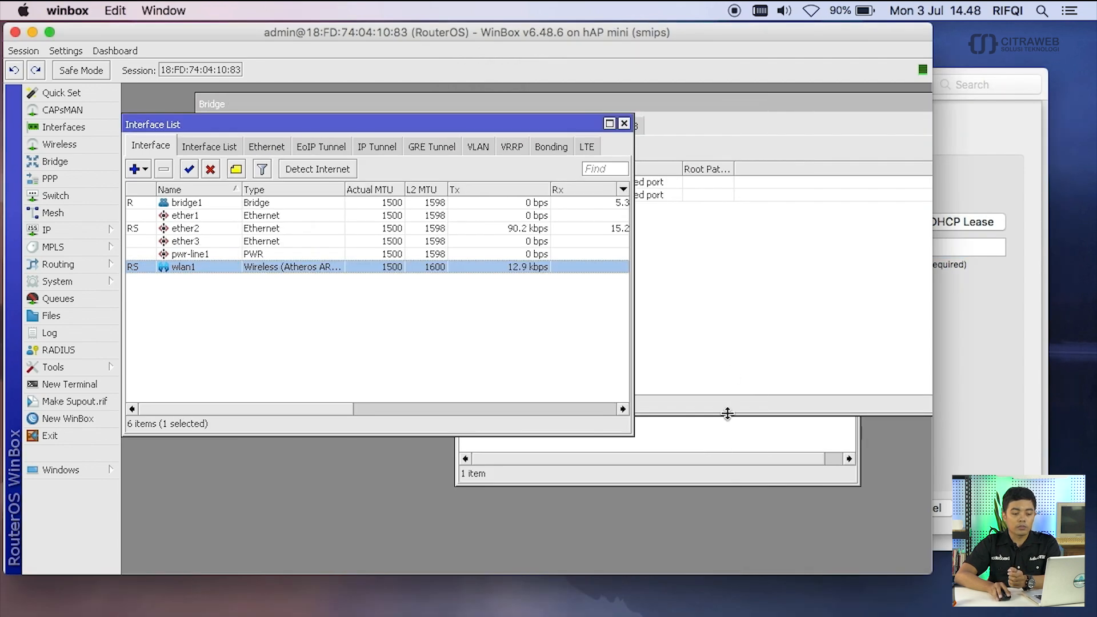
left_click(727, 413)
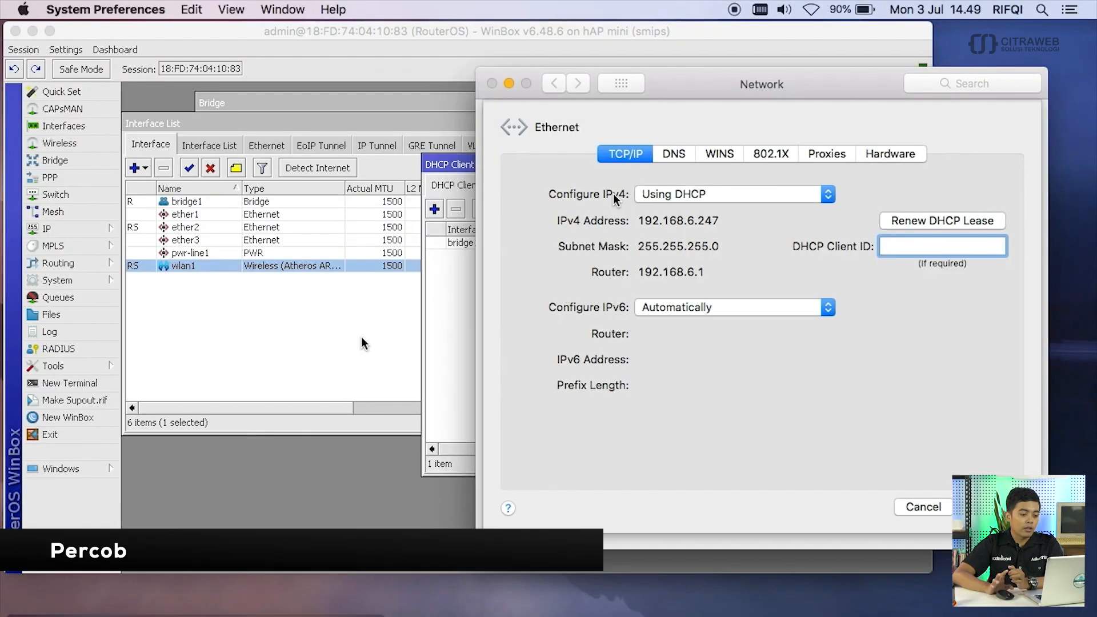
Point wlan1 to the SSID "AP Non-Mikrotik" in station mode and save the settings
left_click(361, 337)
left_click(361, 337)
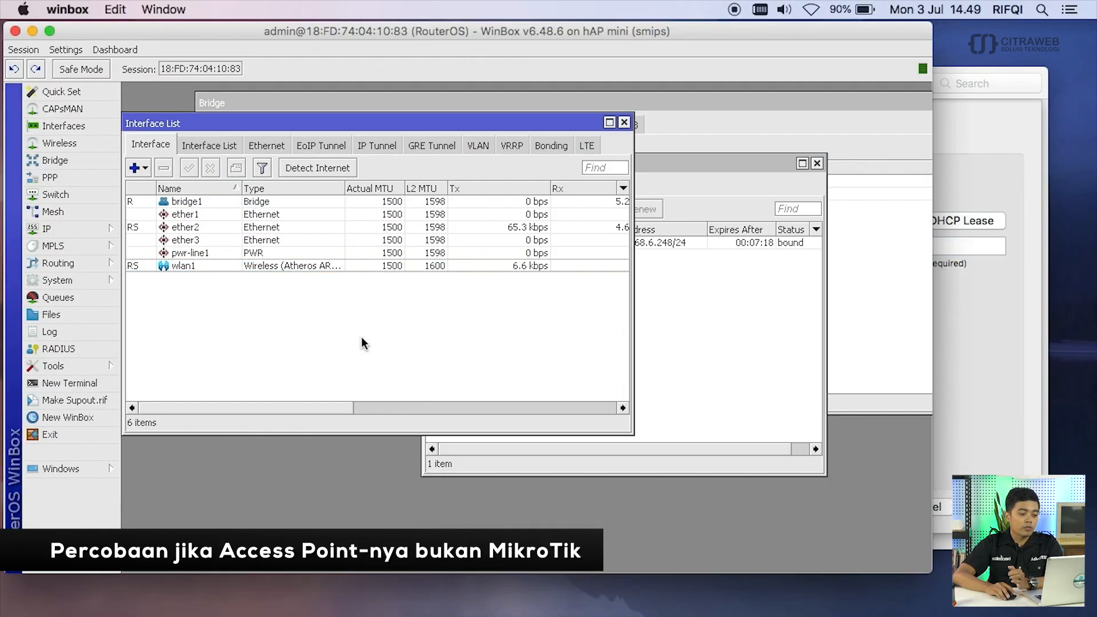
double_click(235, 266)
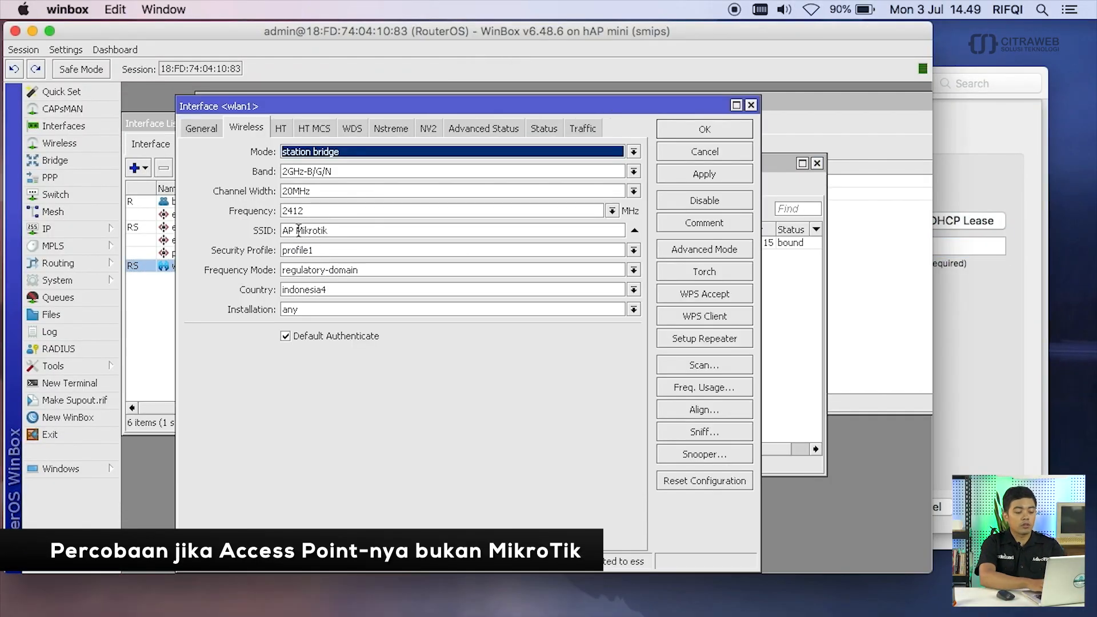
left_click(298, 231)
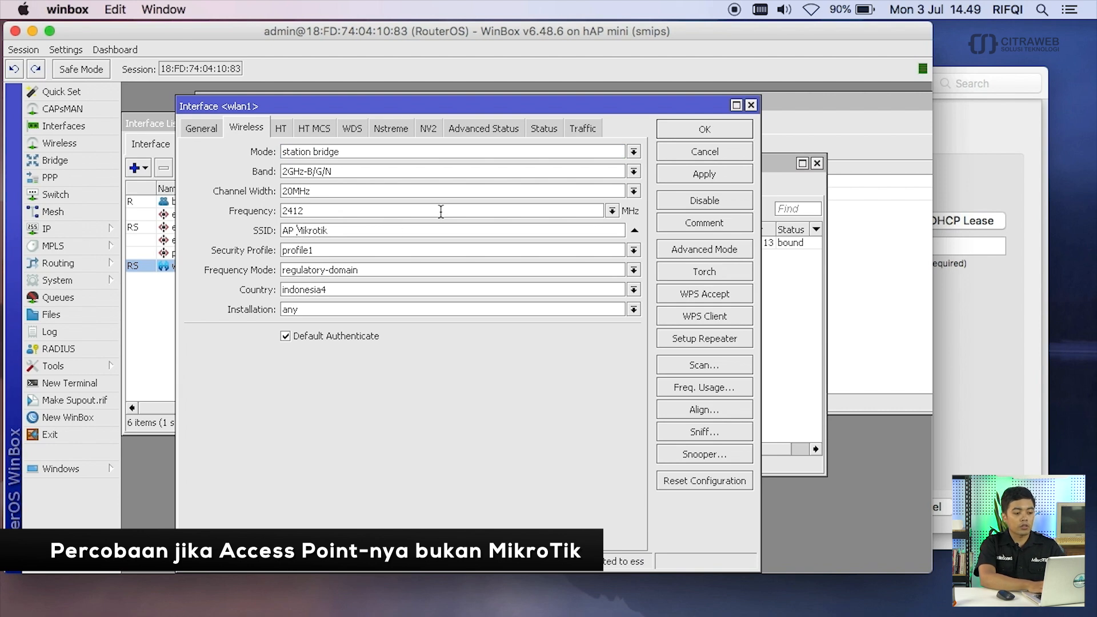
type("Non-")
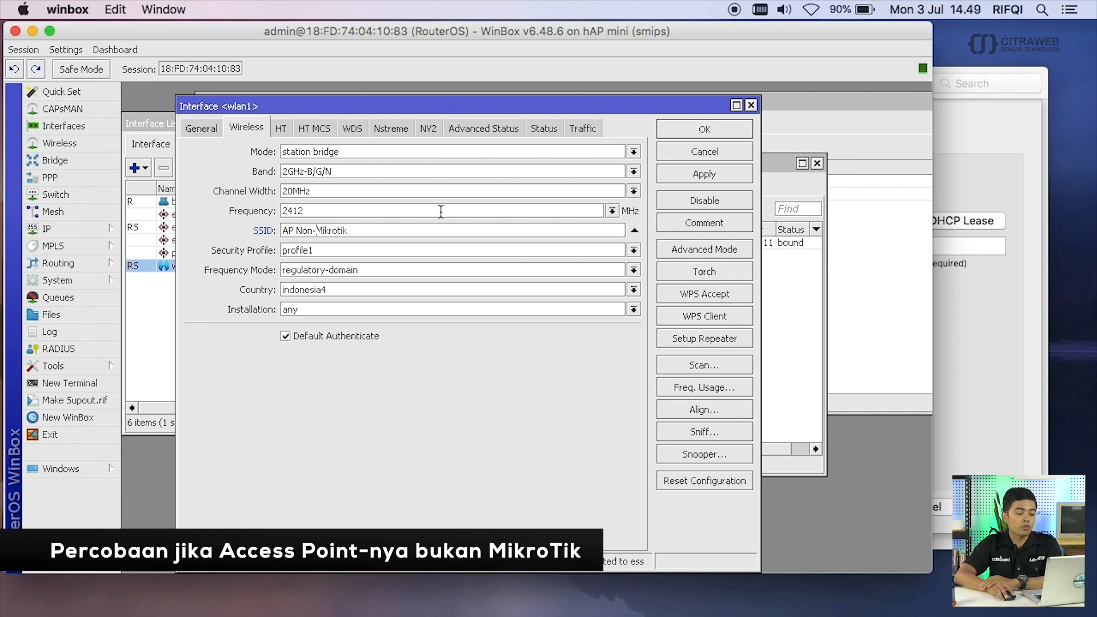
left_click(368, 153)
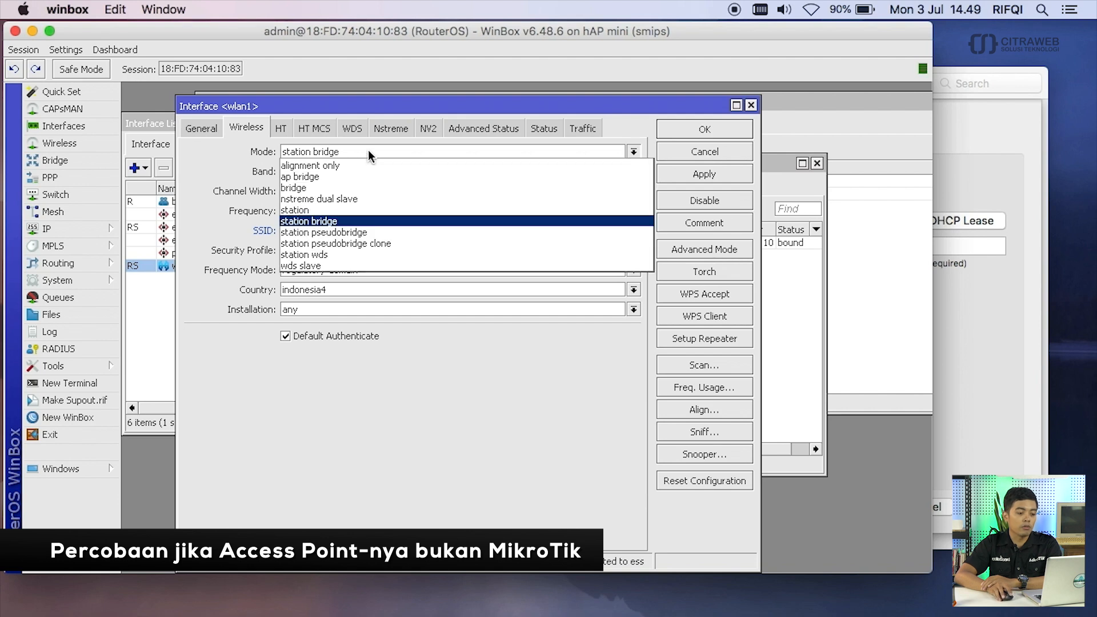
left_click(326, 210)
left_click(684, 177)
left_click_drag(417, 110, 515, 105)
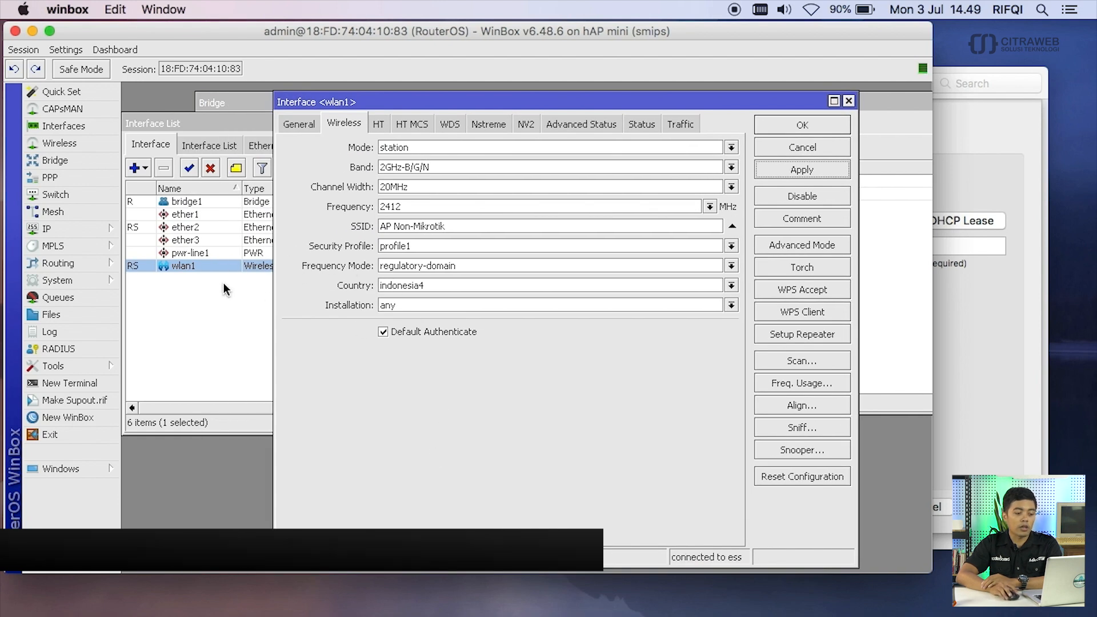
left_click(784, 125)
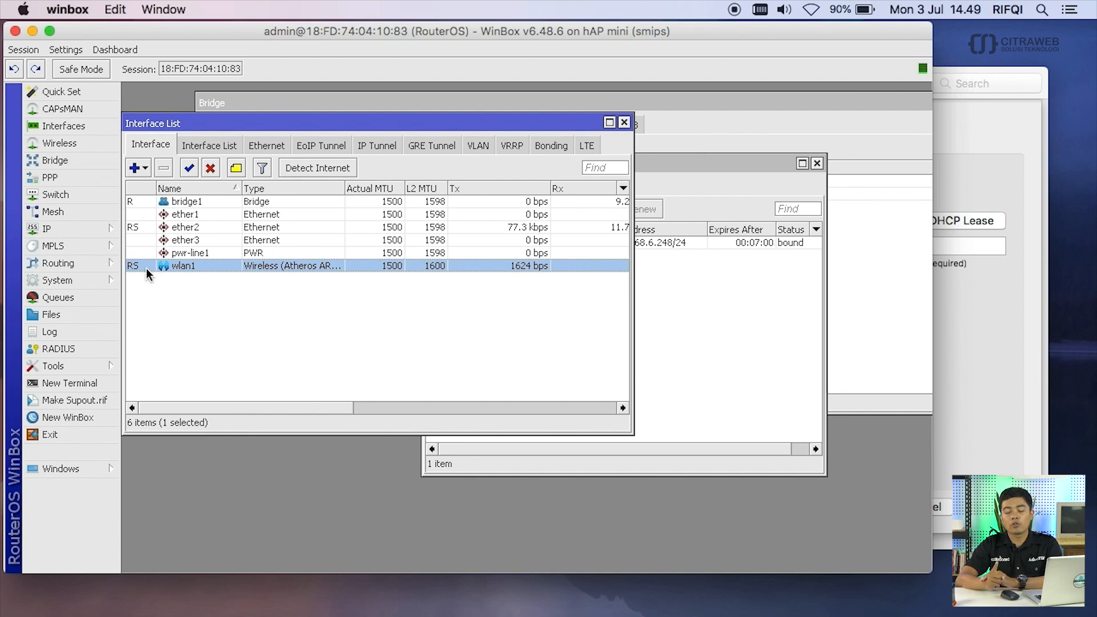
Check the wlan1 status flags, then try station bridge mode with the "AP Non-Mikrotik" access point
mouse_move(143, 271)
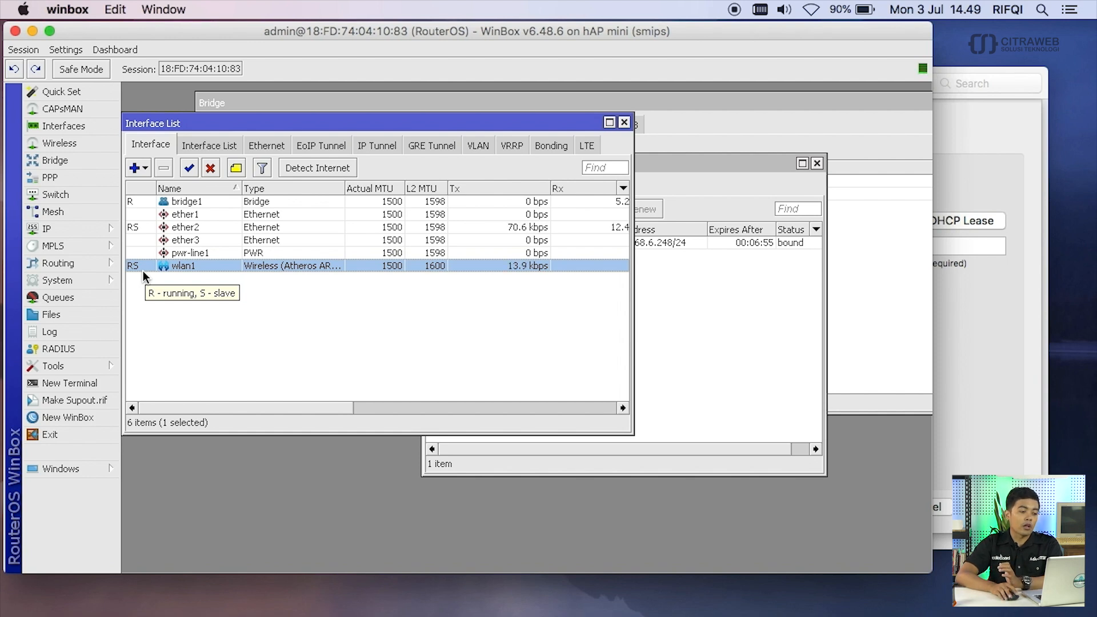
double_click(174, 265)
left_click(437, 148)
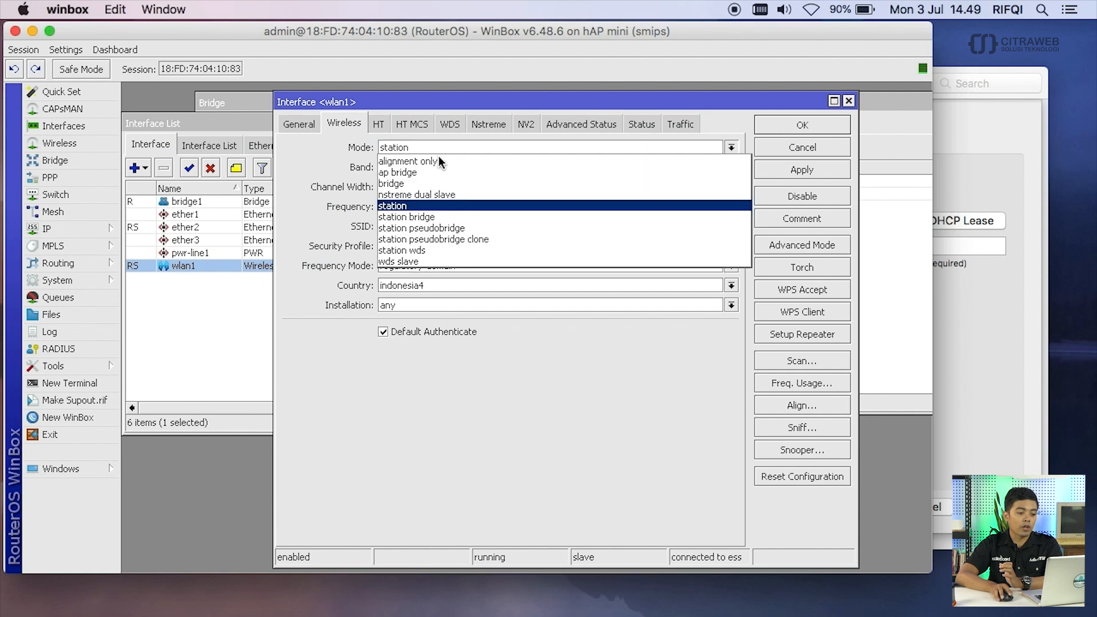
left_click(431, 215)
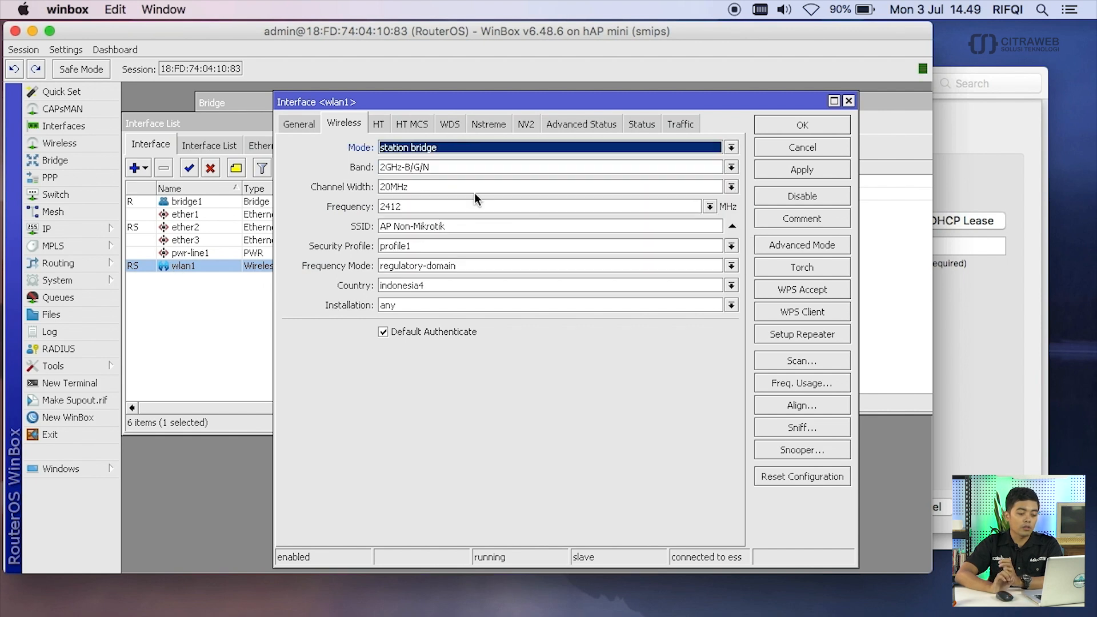
left_click(784, 170)
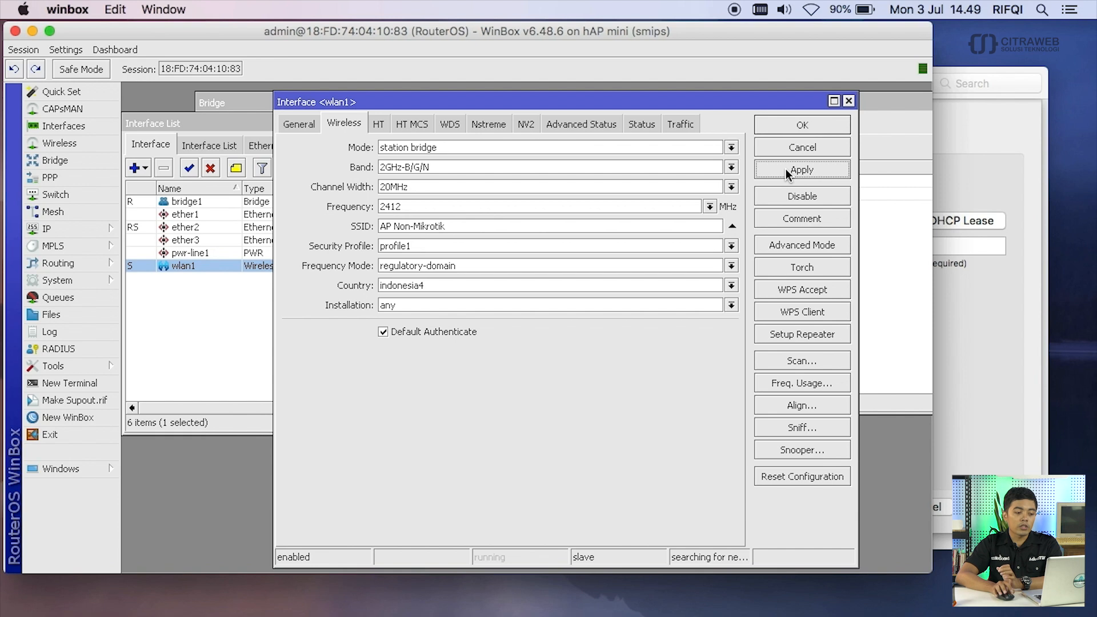
left_click(805, 126)
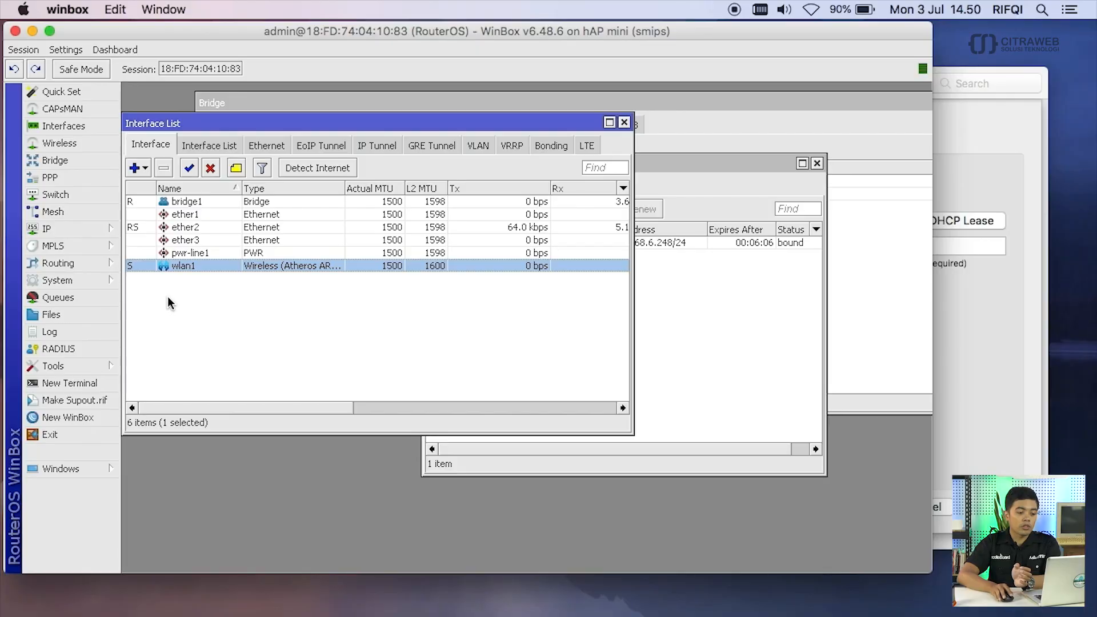
Set the wireless mode of wlan1 to station pseudobridge and save the settings
double_click(177, 265)
left_click_drag(516, 106, 391, 98)
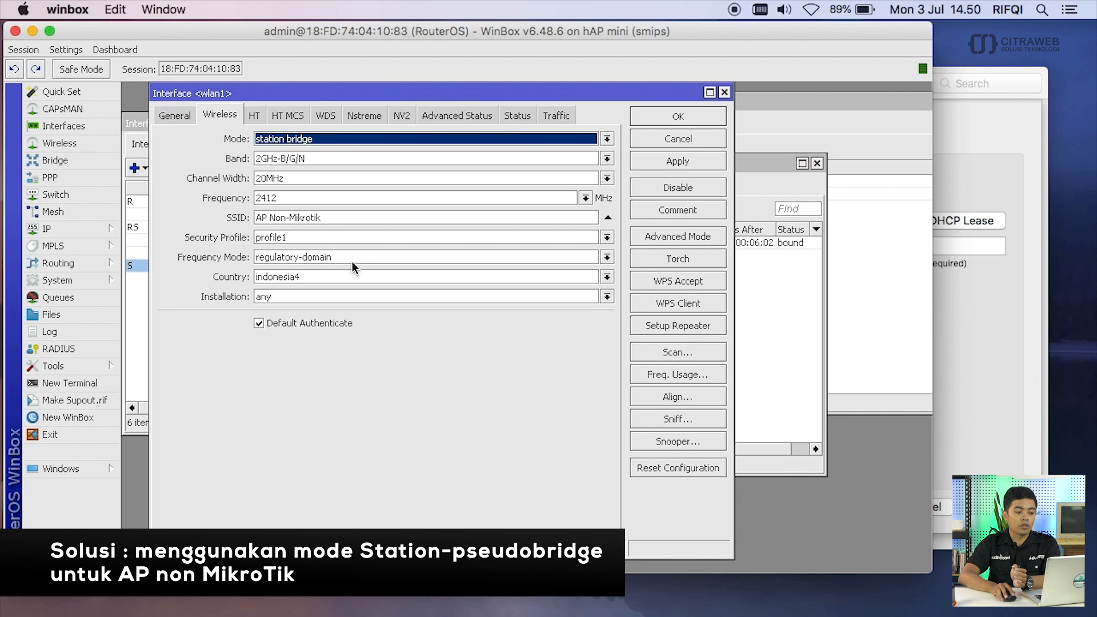
left_click(331, 141)
left_click(311, 219)
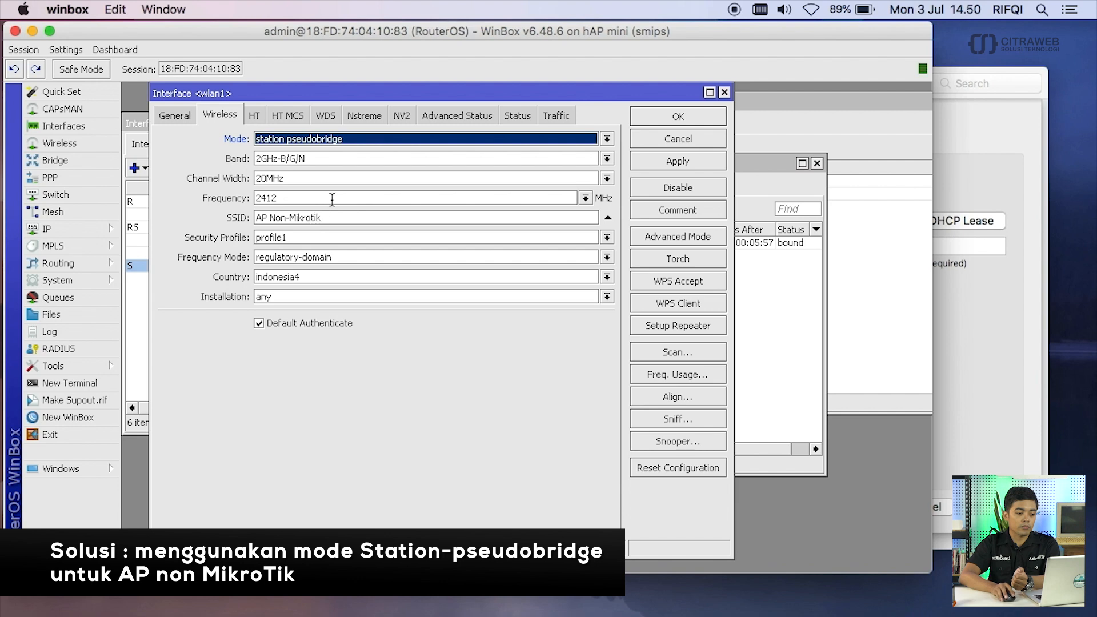
left_click(648, 167)
left_click(655, 118)
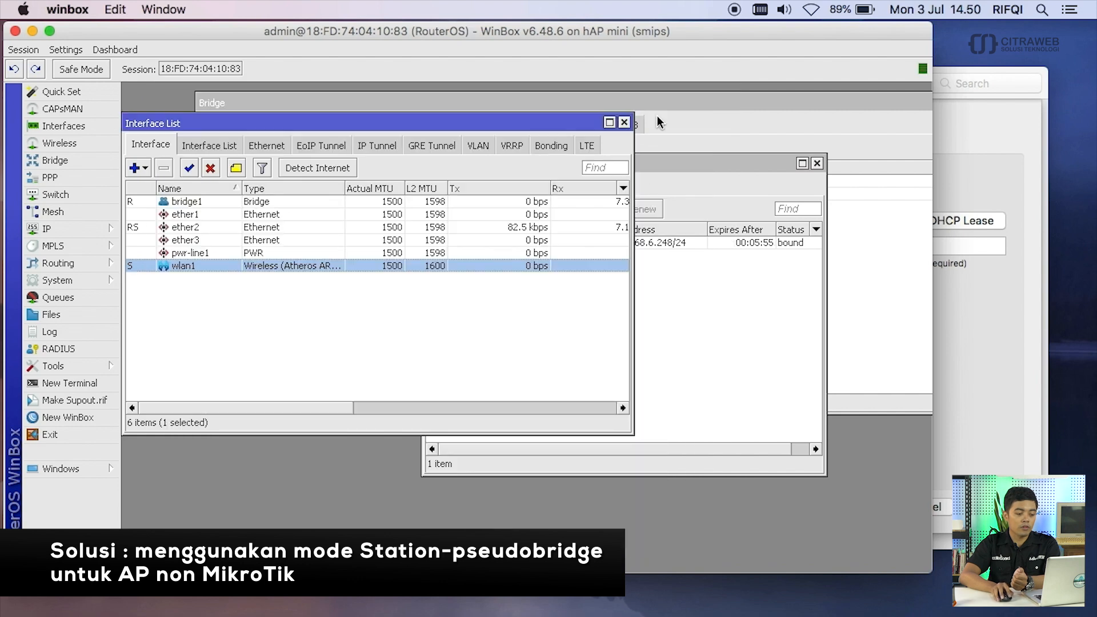
Shrink the Interface List window and release the DHCP client lease on bridge1 to request a new address
left_click(379, 306)
left_click_drag(630, 429, 529, 362)
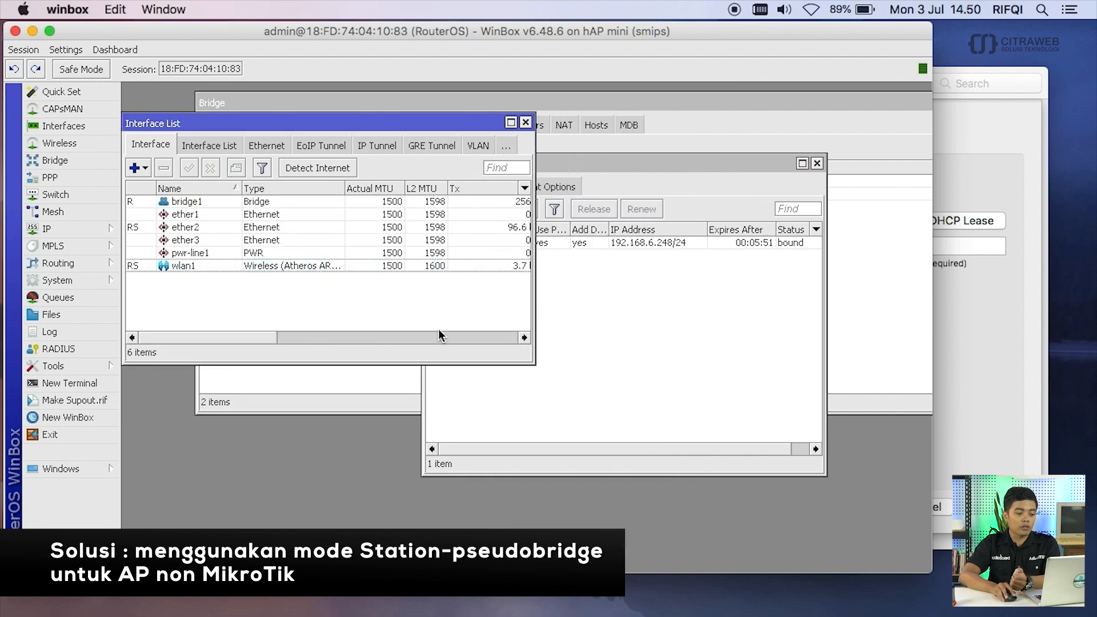
left_click(238, 267)
left_click(570, 260)
left_click(574, 242)
left_click(597, 209)
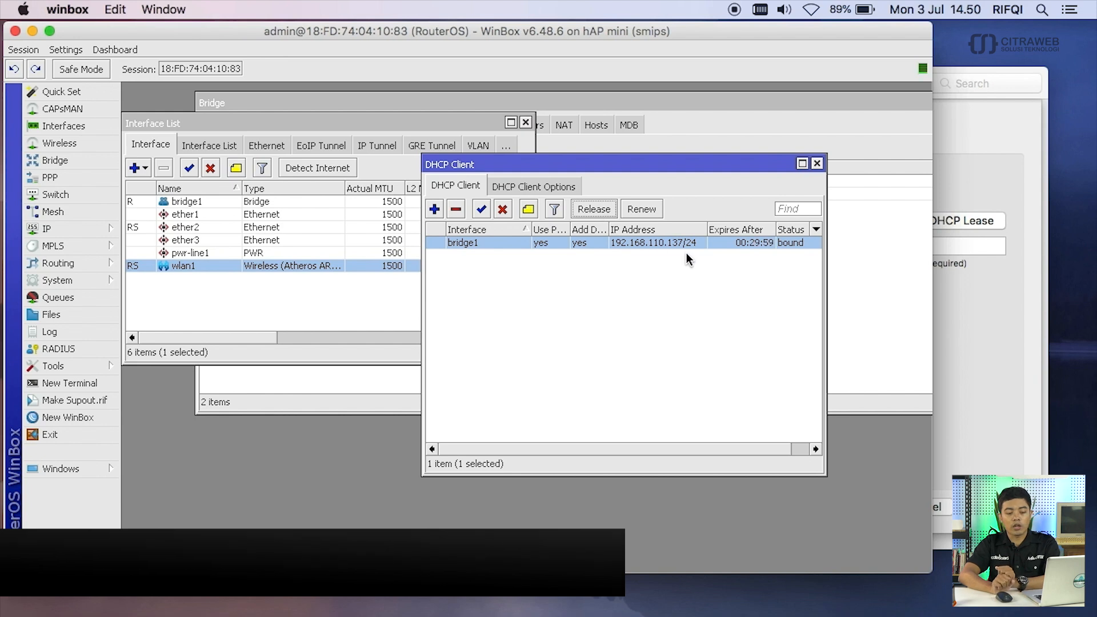
Switch to the macOS Network preferences and renew the Ethernet connection's DHCP lease
left_click(986, 301)
left_click(947, 223)
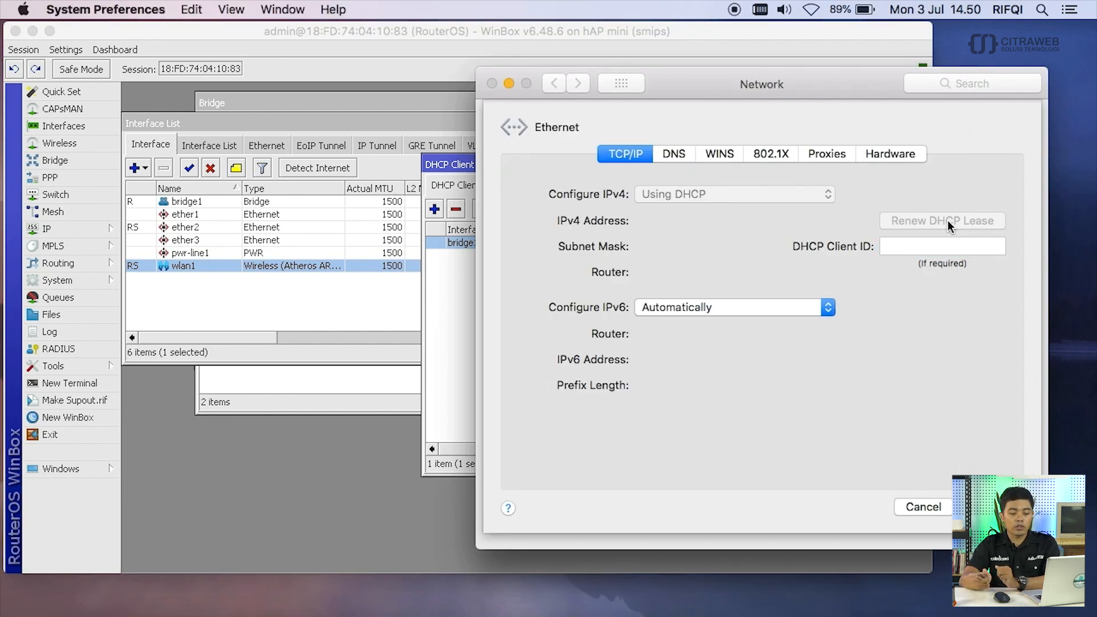